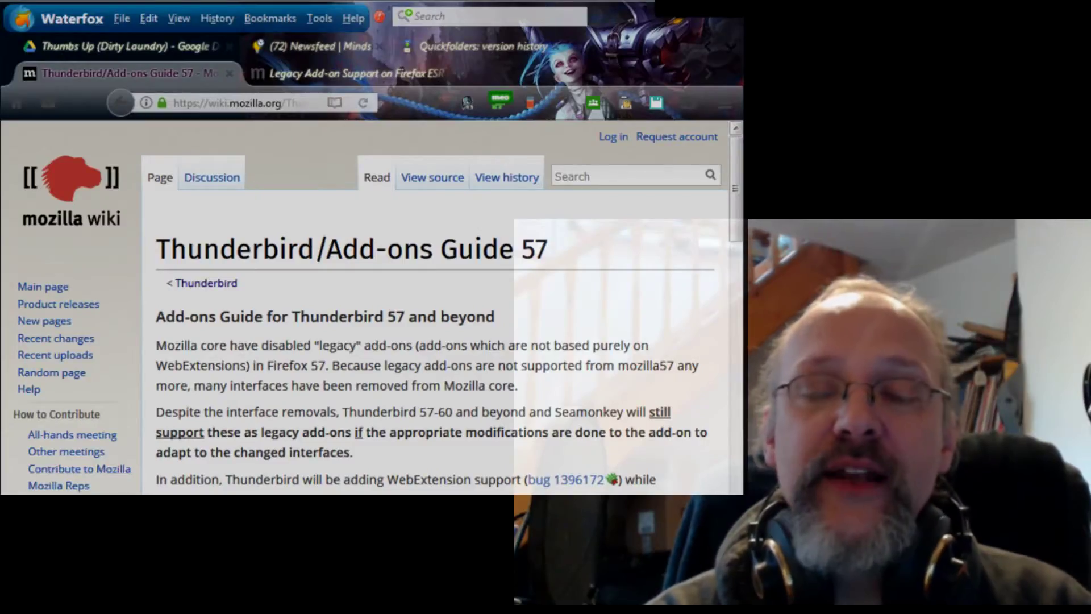
Drag the scrollbar down to the 'Changes to JS in mozilla59' section of the Add-ons Guide 57 page
drag(736, 219, 738, 570)
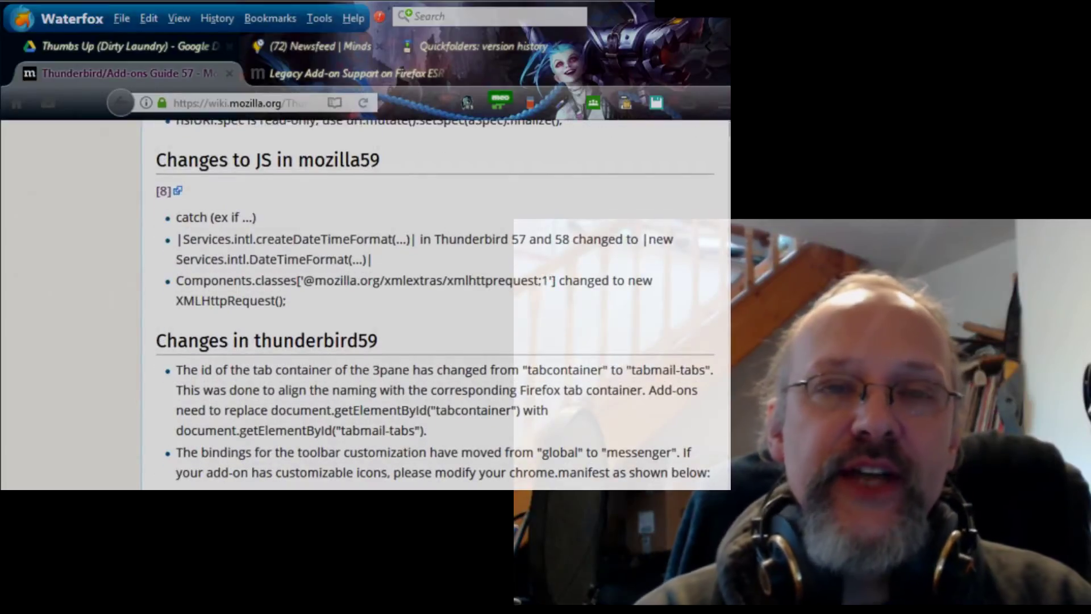
Scroll further down the Thunderbird/Add-ons Guide 57 wiki page toward the Thunderbird 59 changes
scroll(434, 307, down, 10)
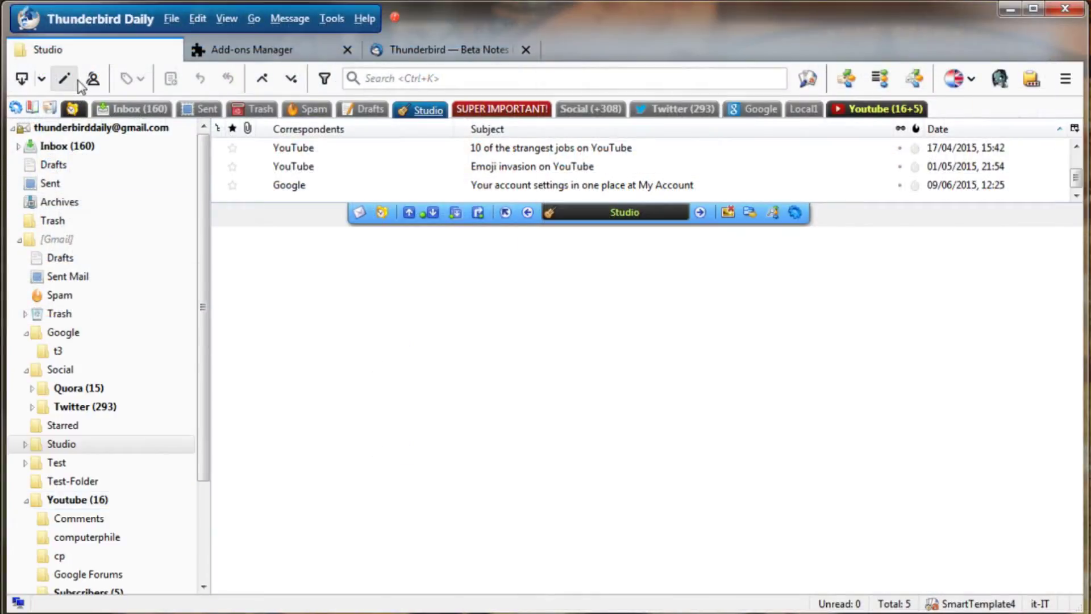
Add the New Subfolder button to the mail toolbar via Customize
right_click(82, 85)
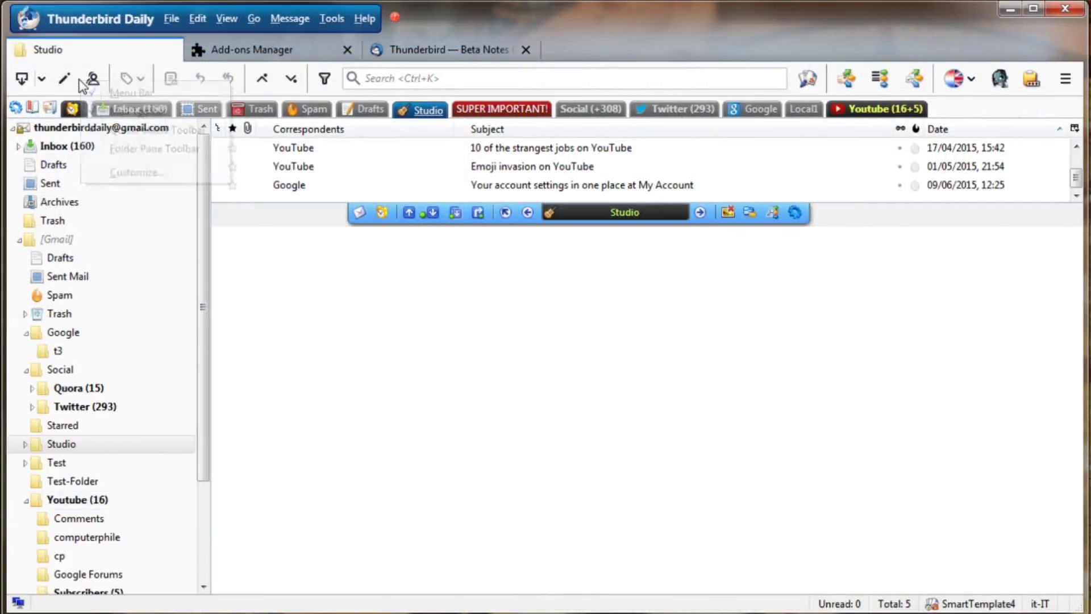
click(145, 175)
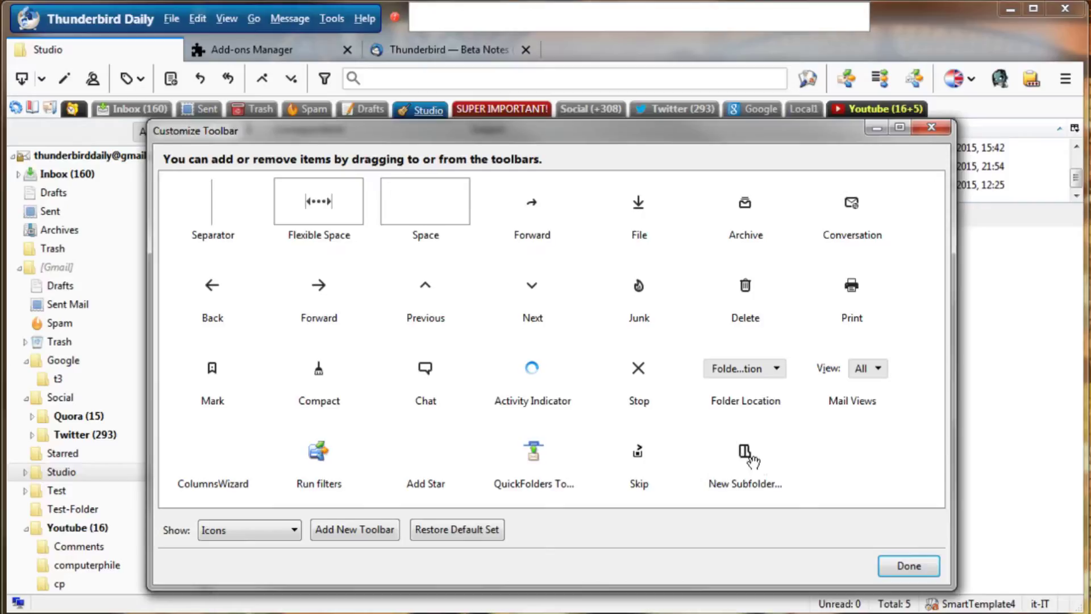
drag(296, 181, 84, 91)
click(909, 567)
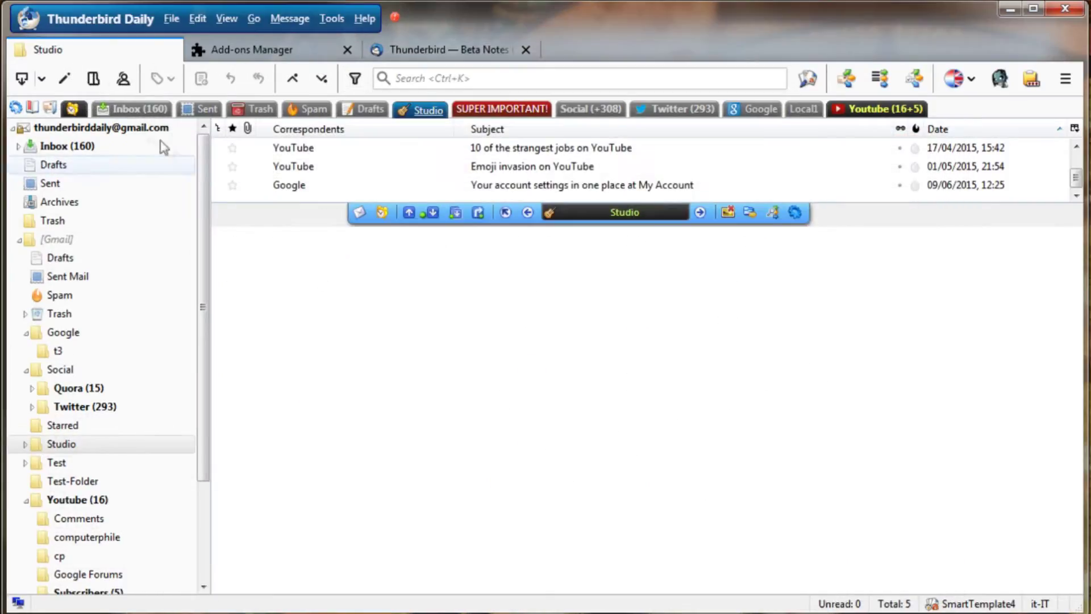
Create a TEST subfolder under Studio with its own QuickFolders tab, then open it
click(95, 78)
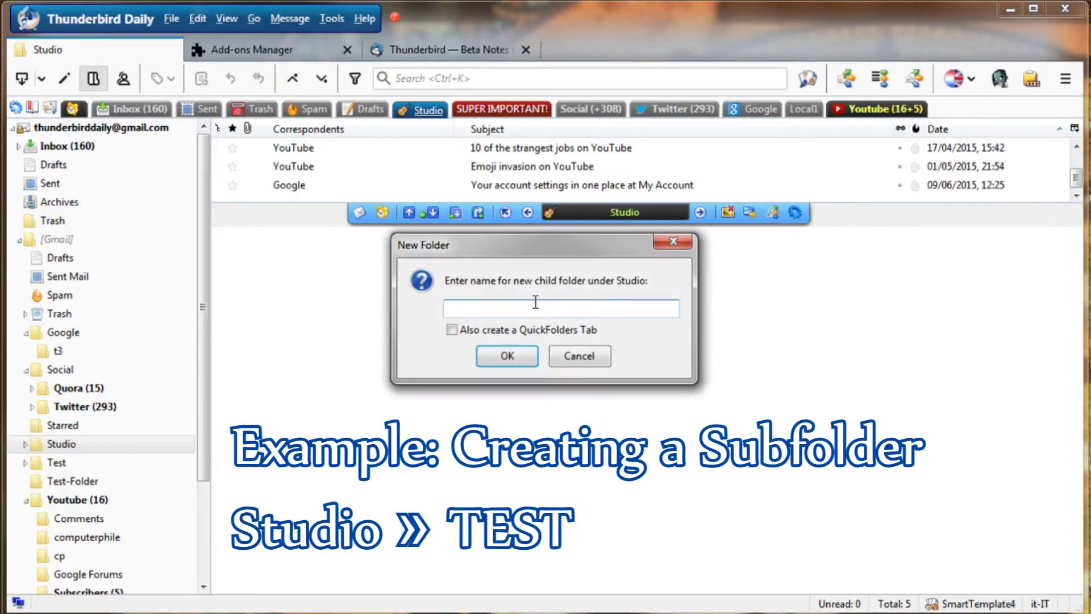
click(452, 330)
click(507, 355)
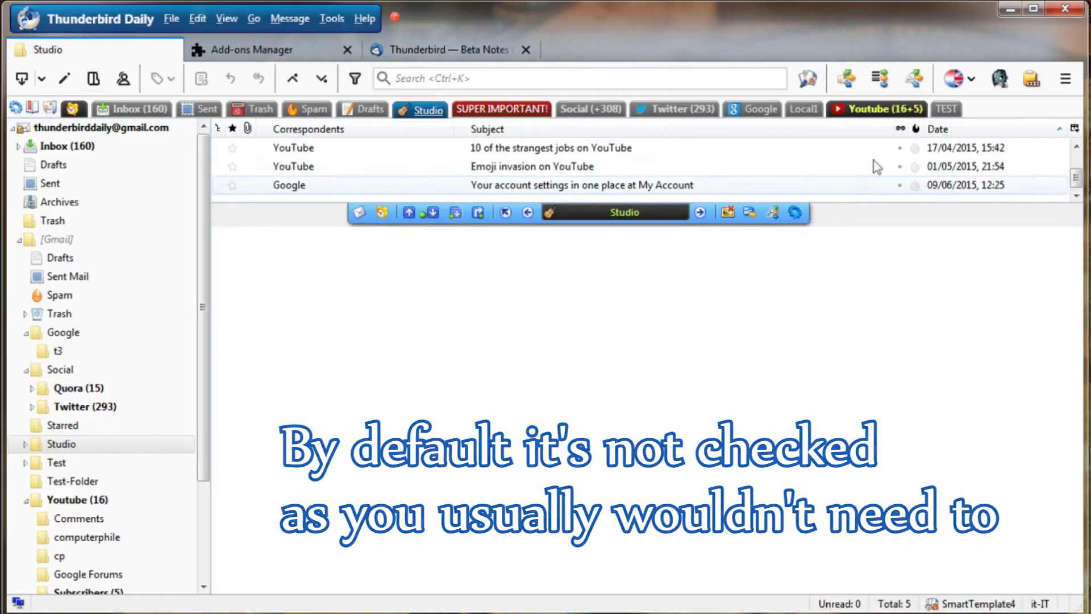
click(946, 110)
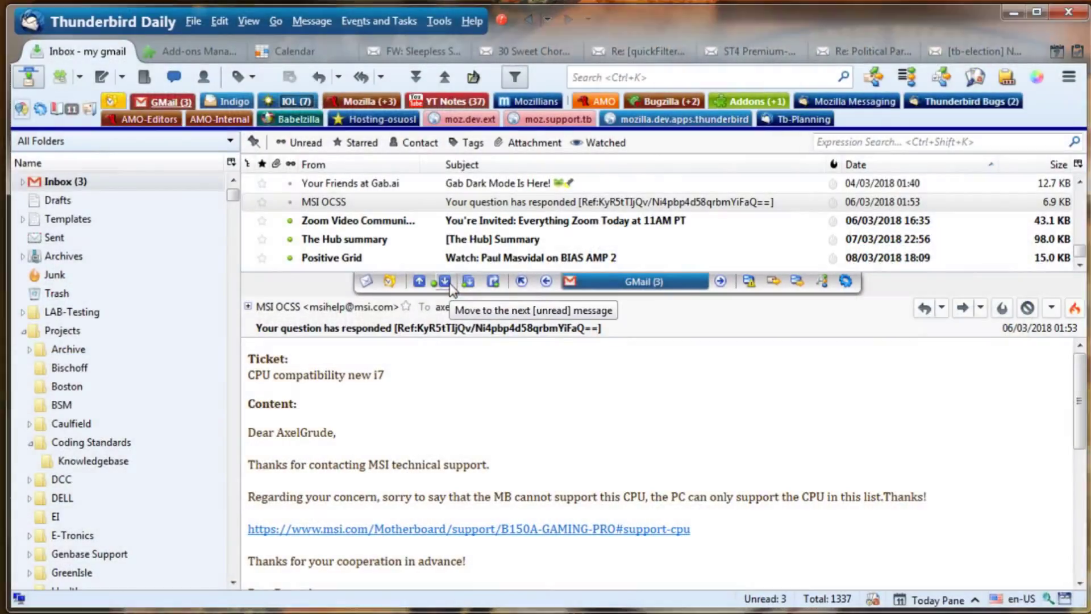
Step through unread messages and skip unread folders, passing Patreon, until Justice 4 Men & Boys opens
click(446, 283)
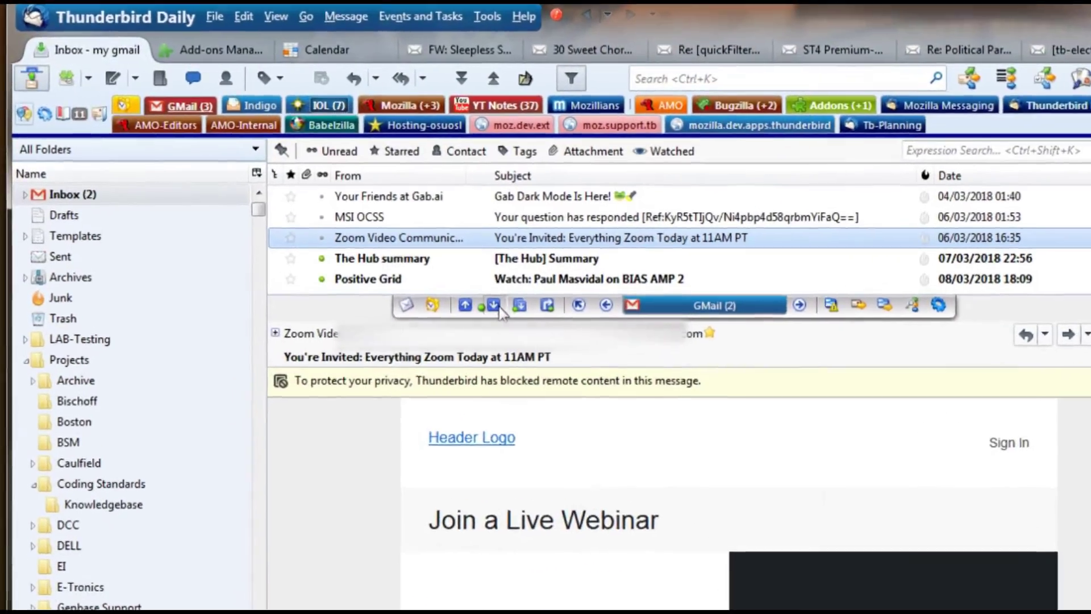
click(499, 308)
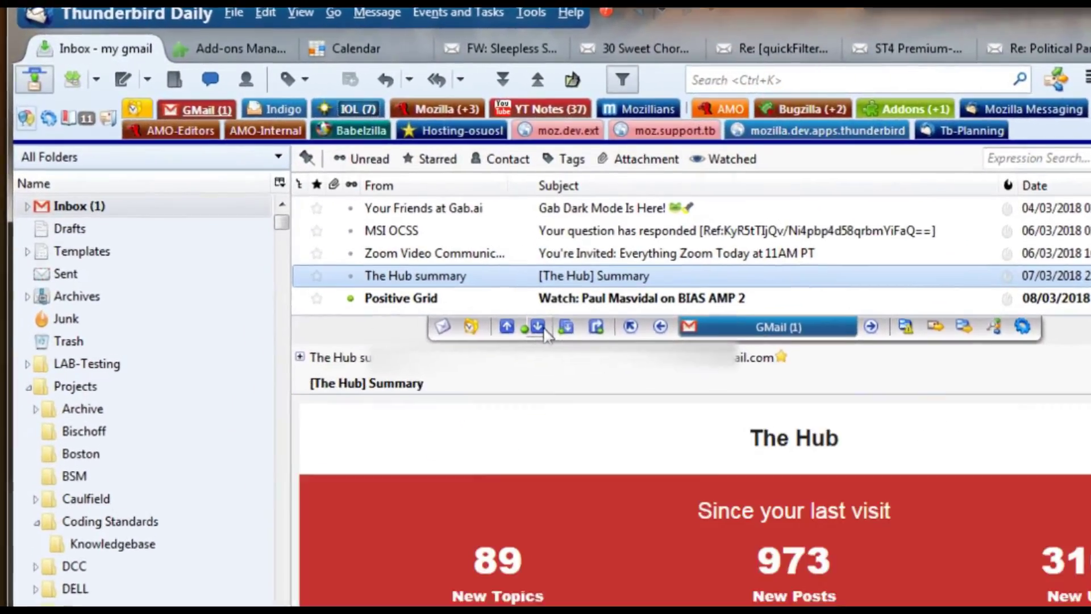
click(496, 306)
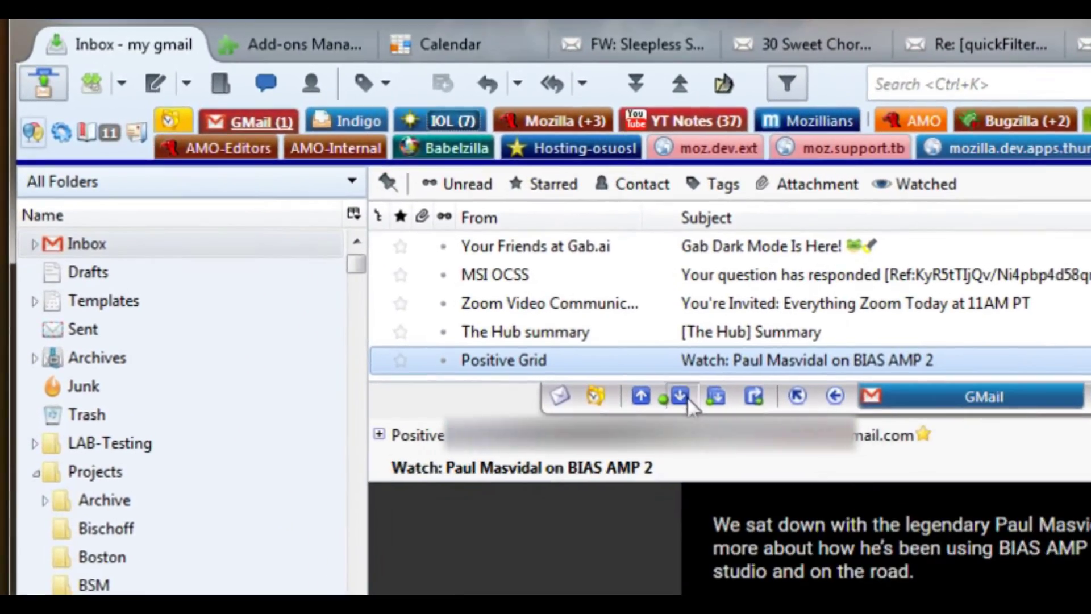
click(683, 396)
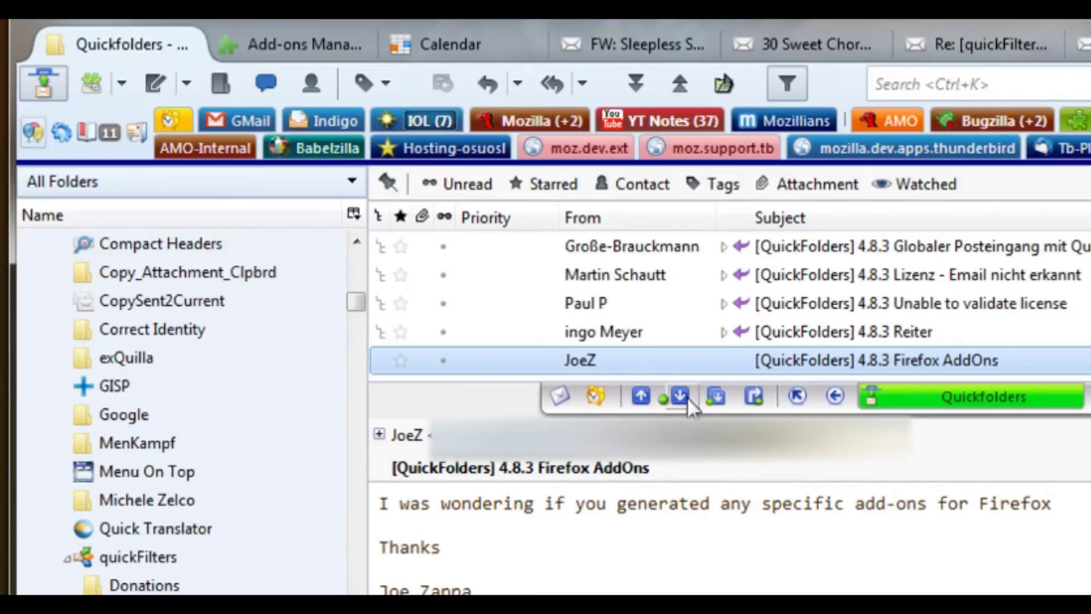
click(687, 396)
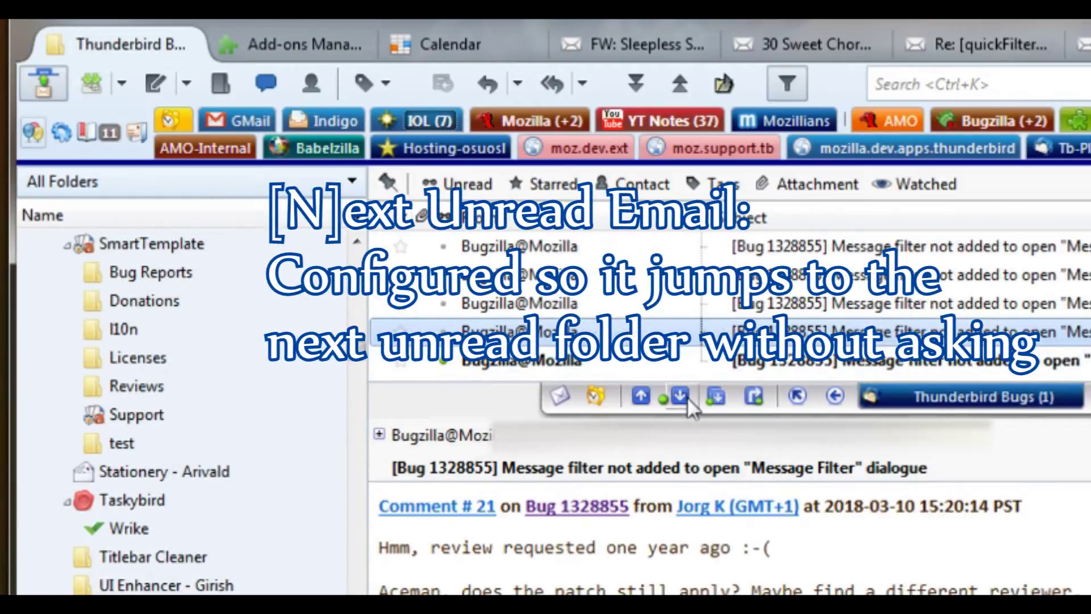
click(687, 397)
click(687, 397)
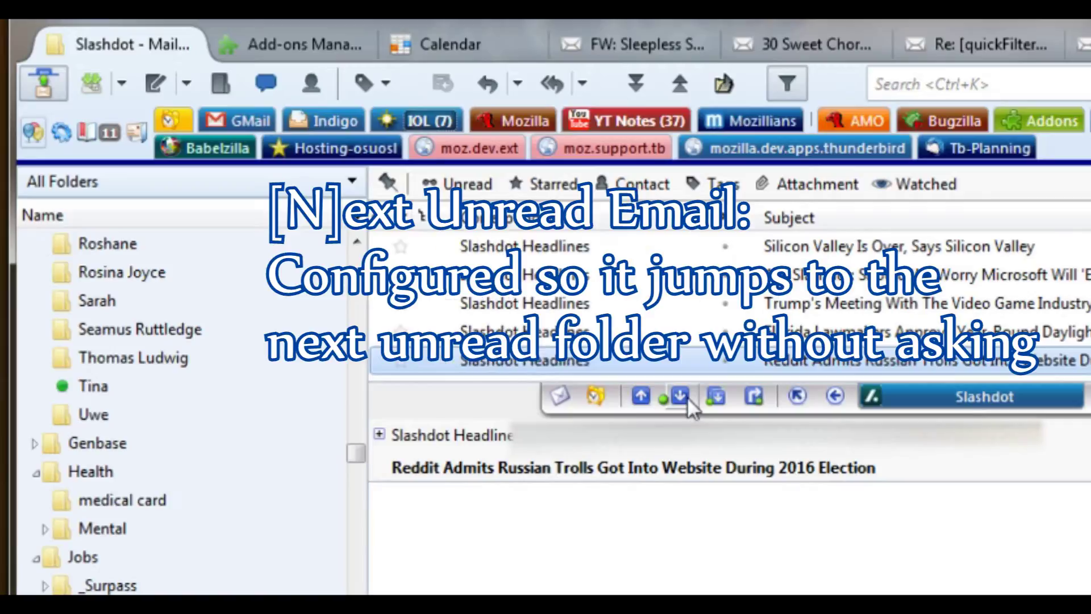
click(688, 397)
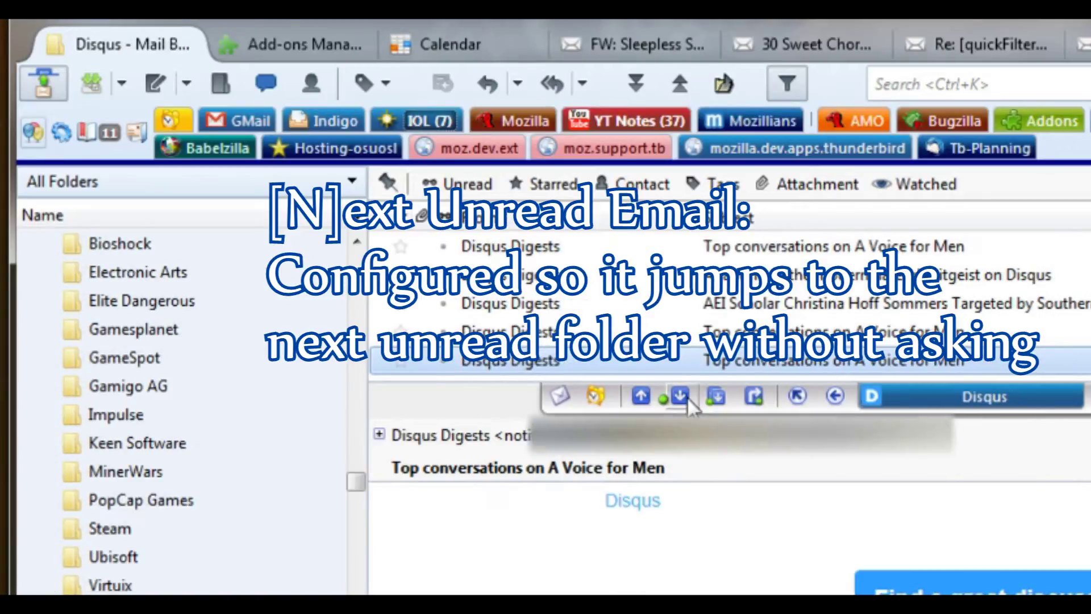
click(688, 397)
click(688, 397)
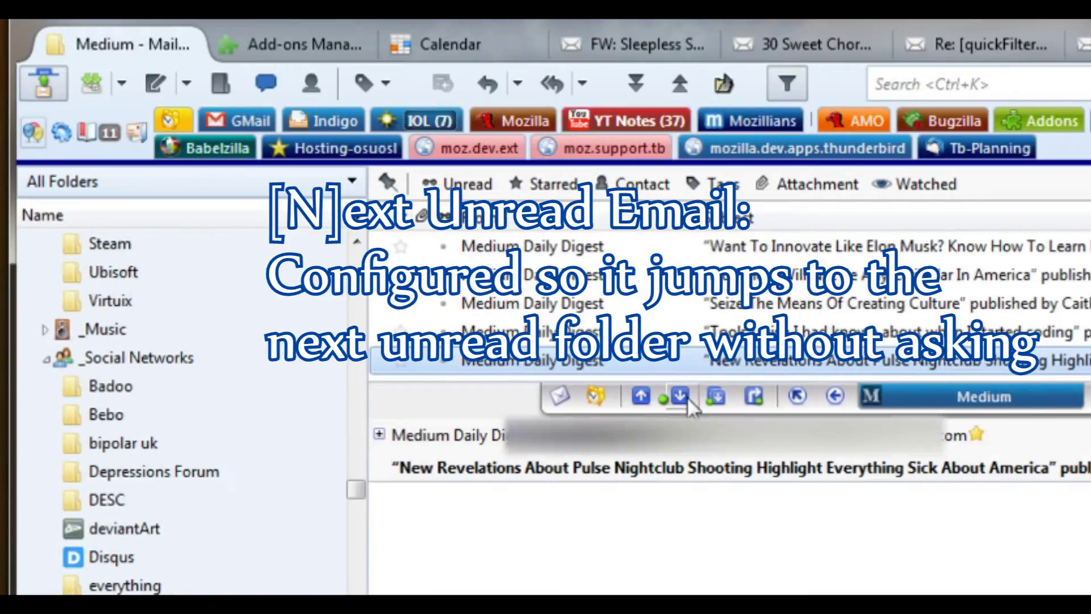
click(687, 397)
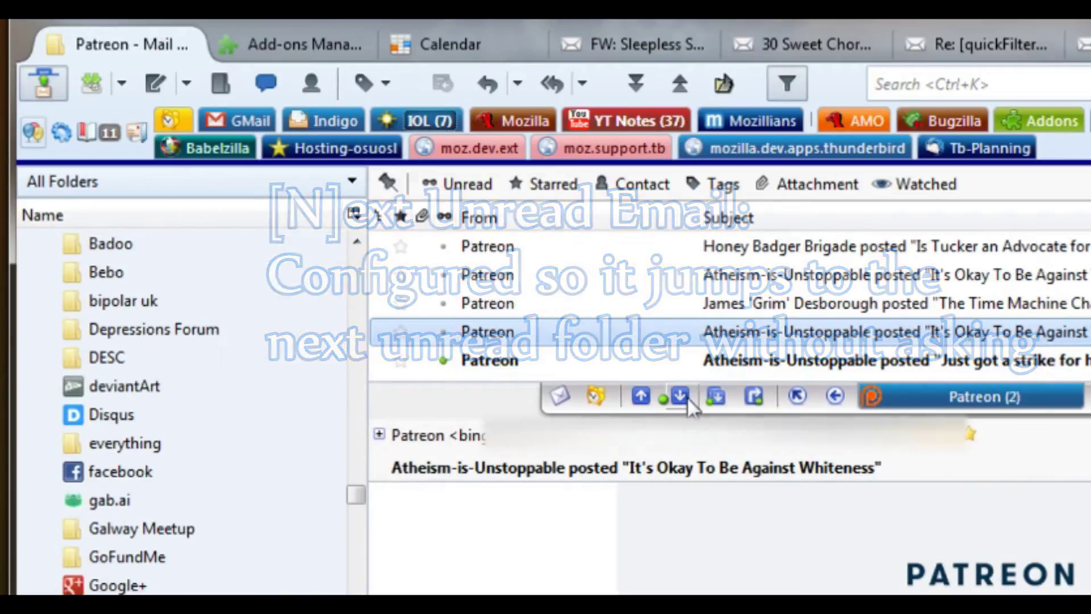
click(687, 397)
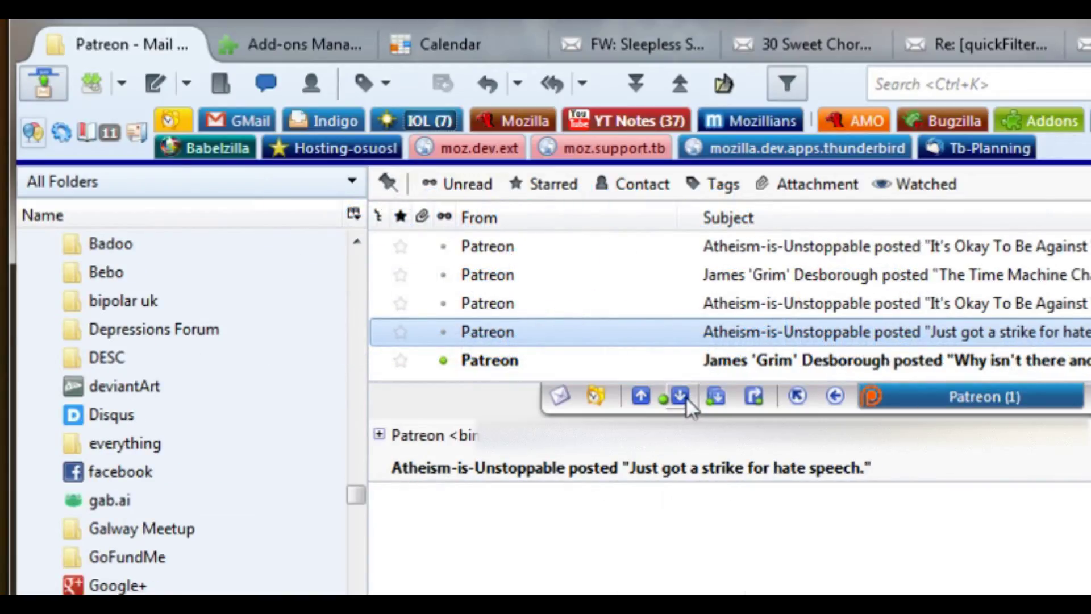
click(687, 397)
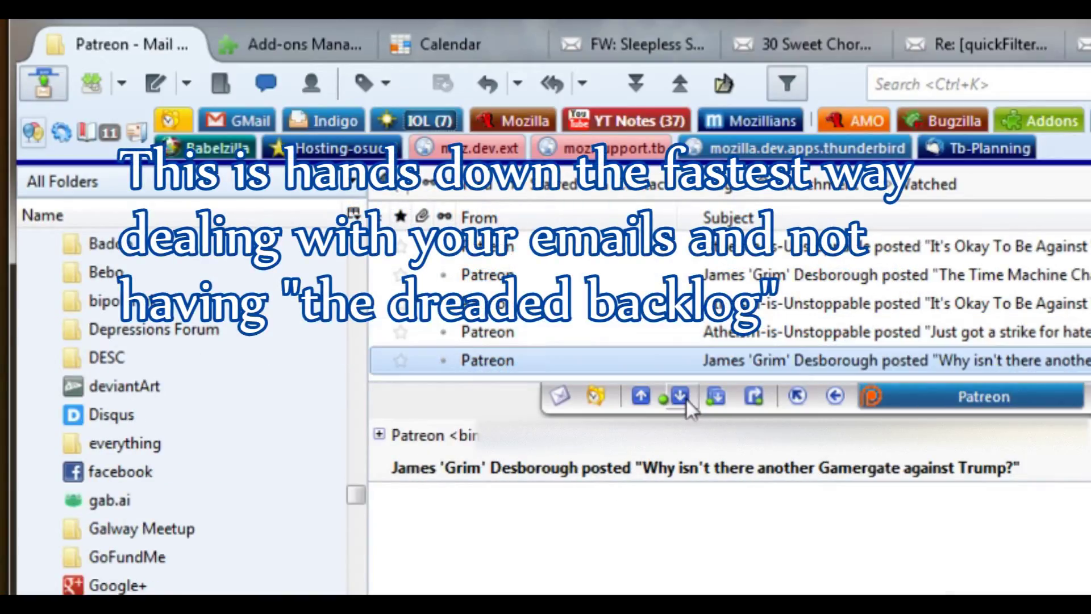
click(687, 397)
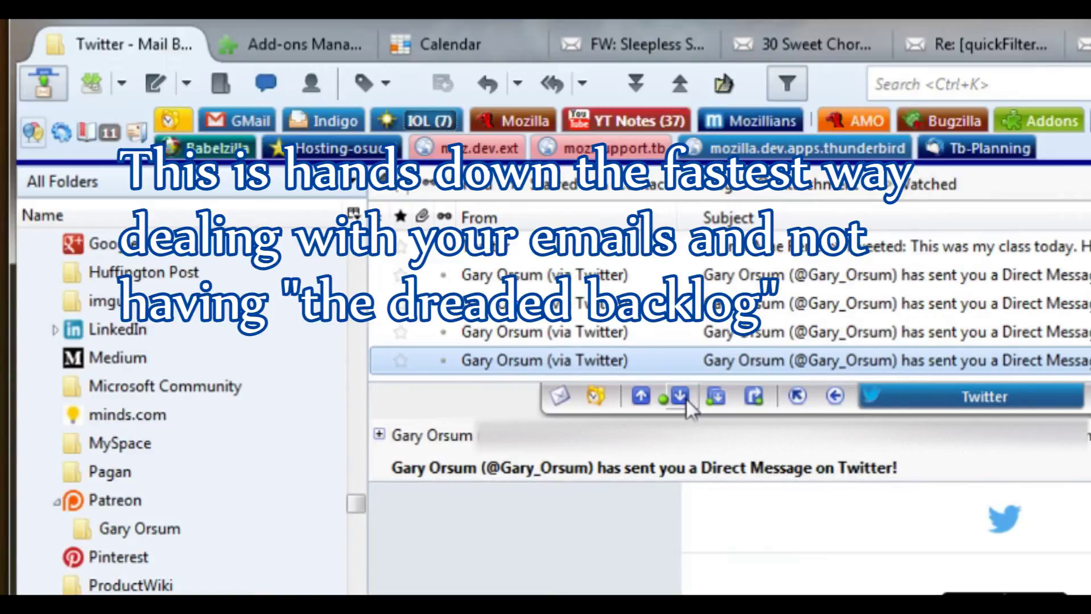
click(687, 399)
click(687, 399)
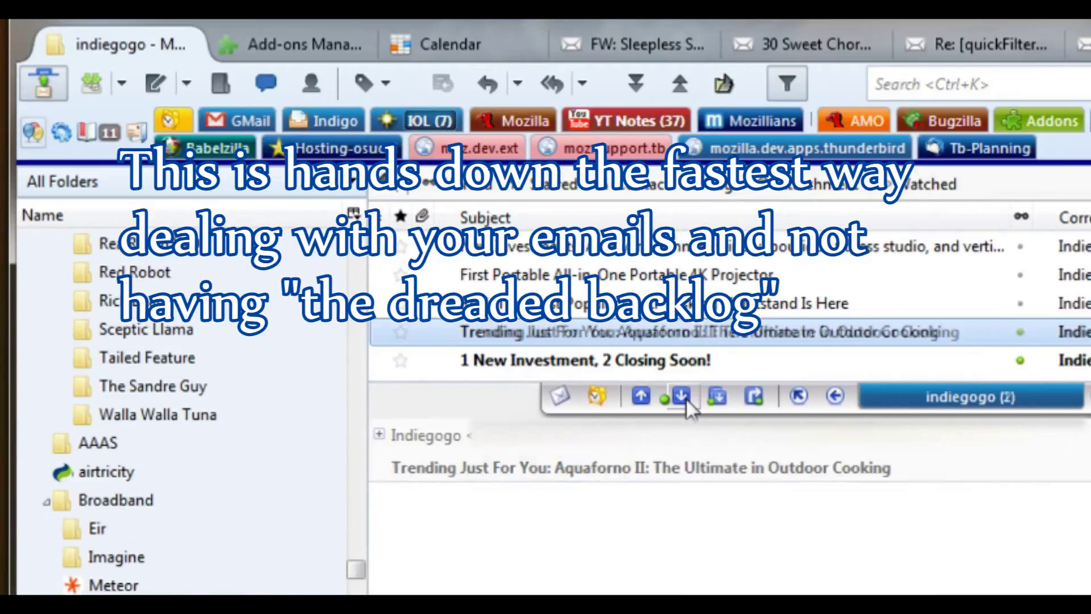
click(682, 396)
Mark the Justice 4 Men & Boys folder read from its folder tab menu
click(682, 397)
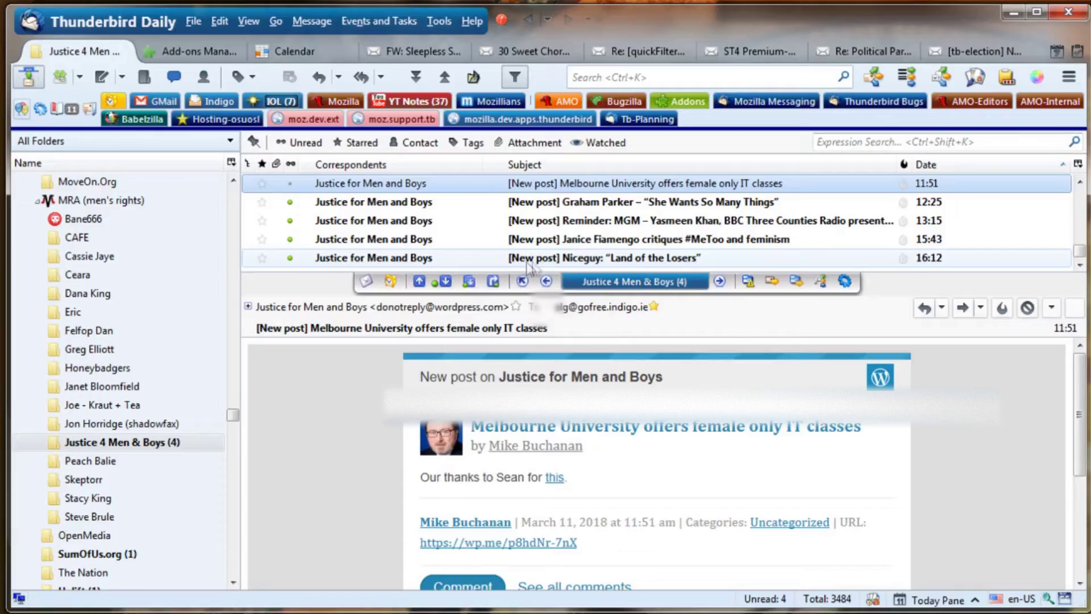
right_click(589, 283)
click(606, 302)
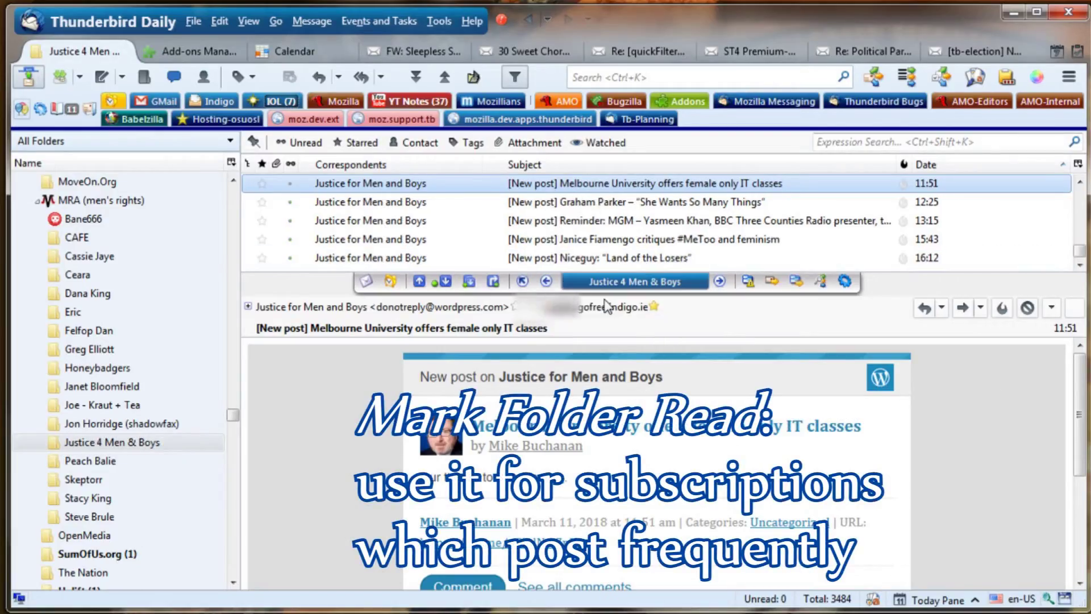
Skip ahead to the izotope folder and mark it read
click(447, 282)
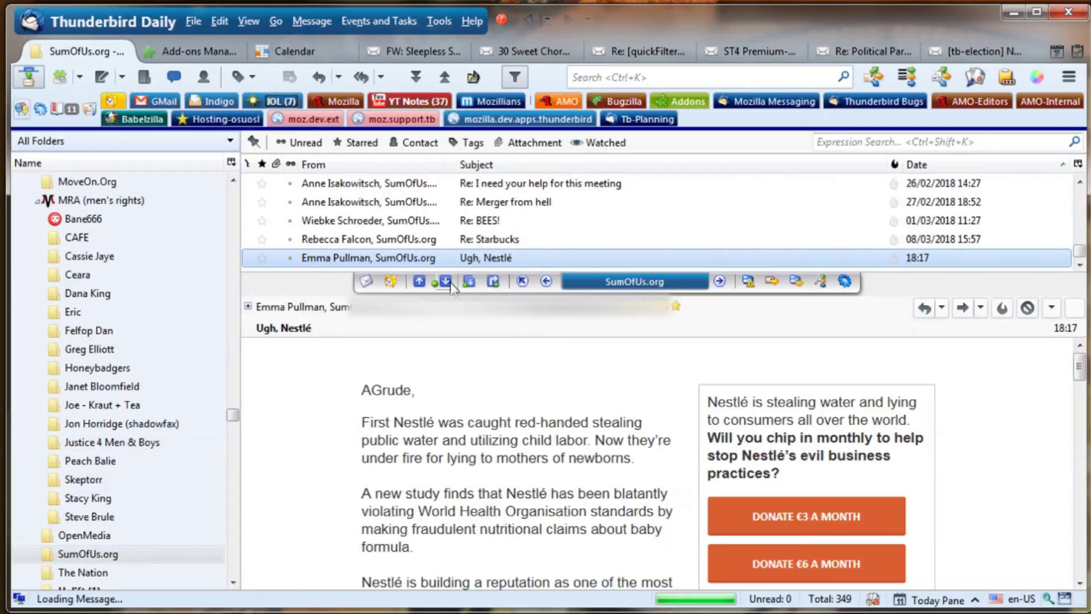
click(446, 282)
click(447, 282)
right_click(634, 281)
click(646, 300)
Skip past the ReverbNation messages to the IOL inbox and mark all its mail read
click(444, 282)
click(445, 282)
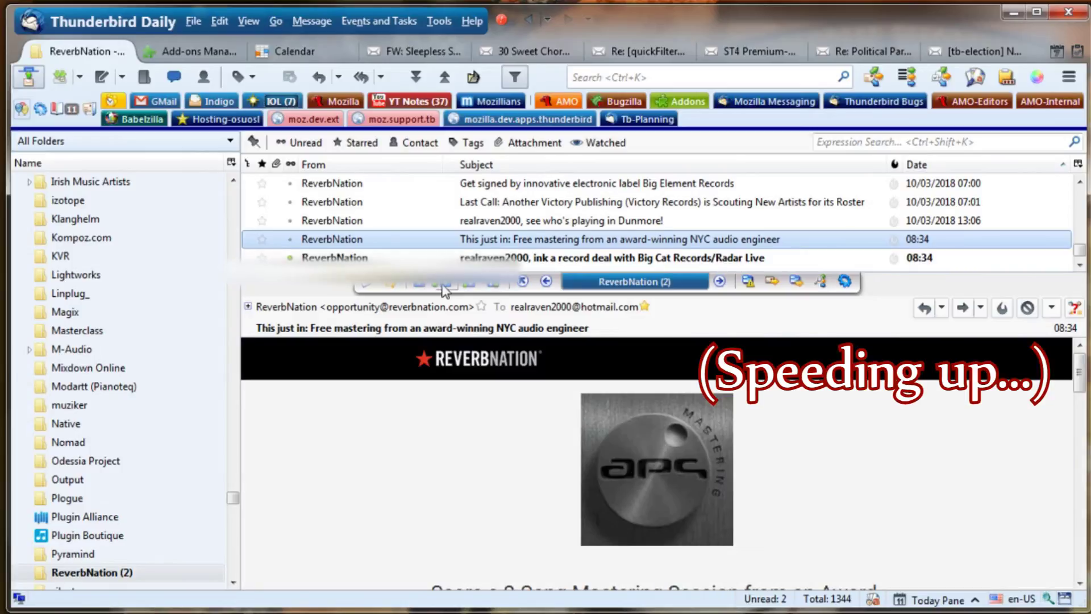
click(444, 282)
click(444, 282)
click(444, 281)
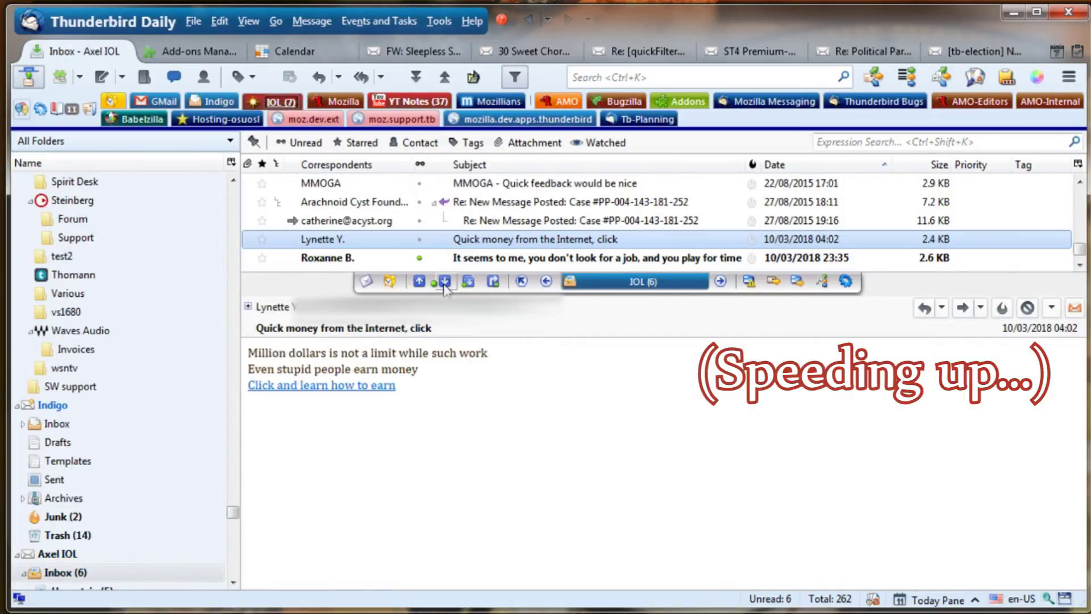
right_click(642, 281)
click(683, 318)
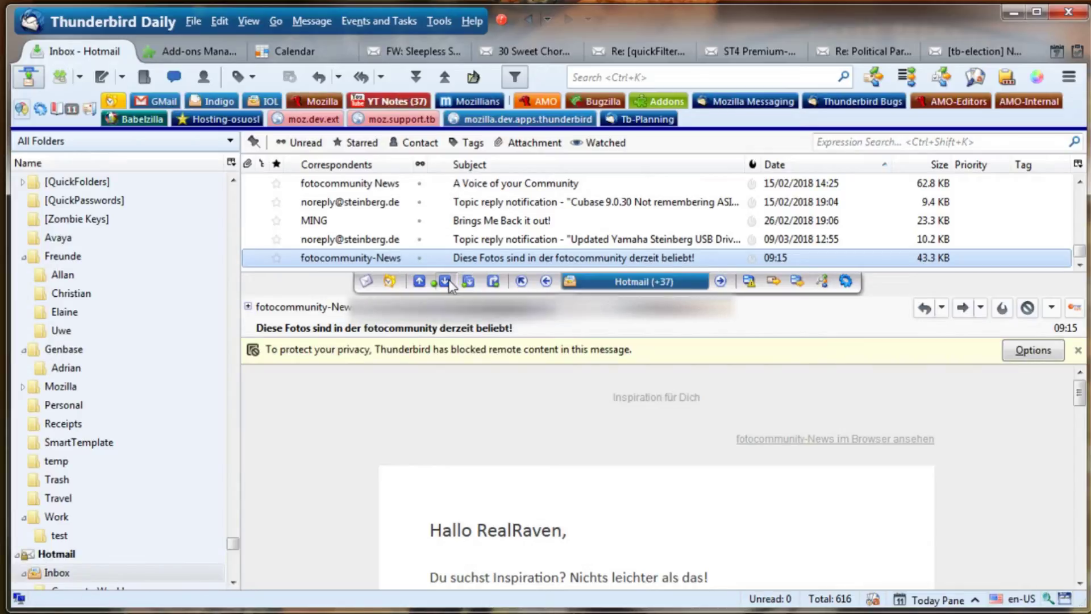
Jump to the YouTube folder's 36 unread notifications and scroll through them
click(446, 282)
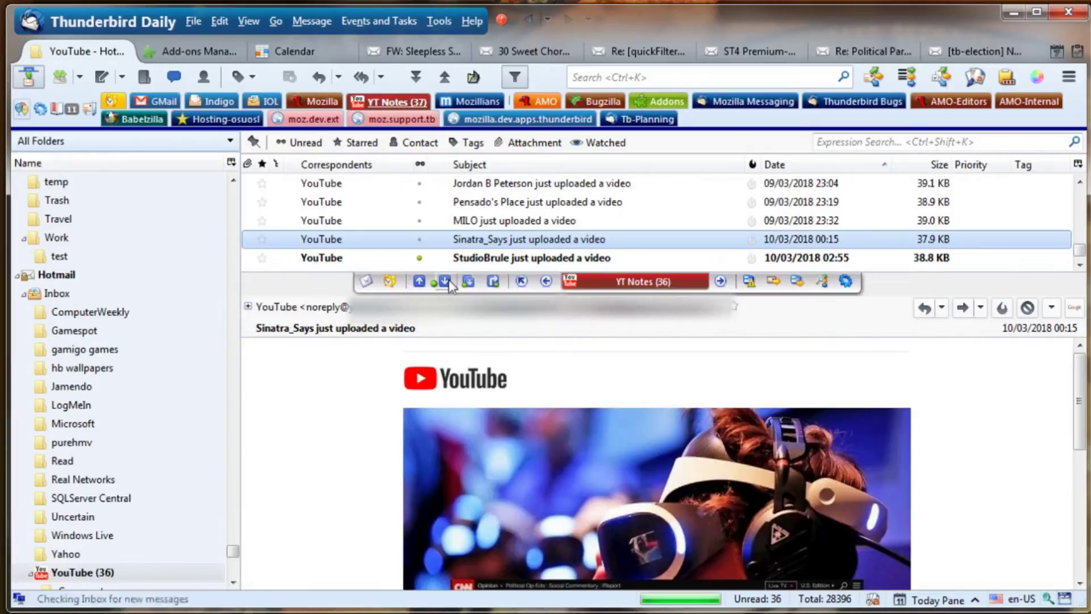
scroll(534, 259, down, 5)
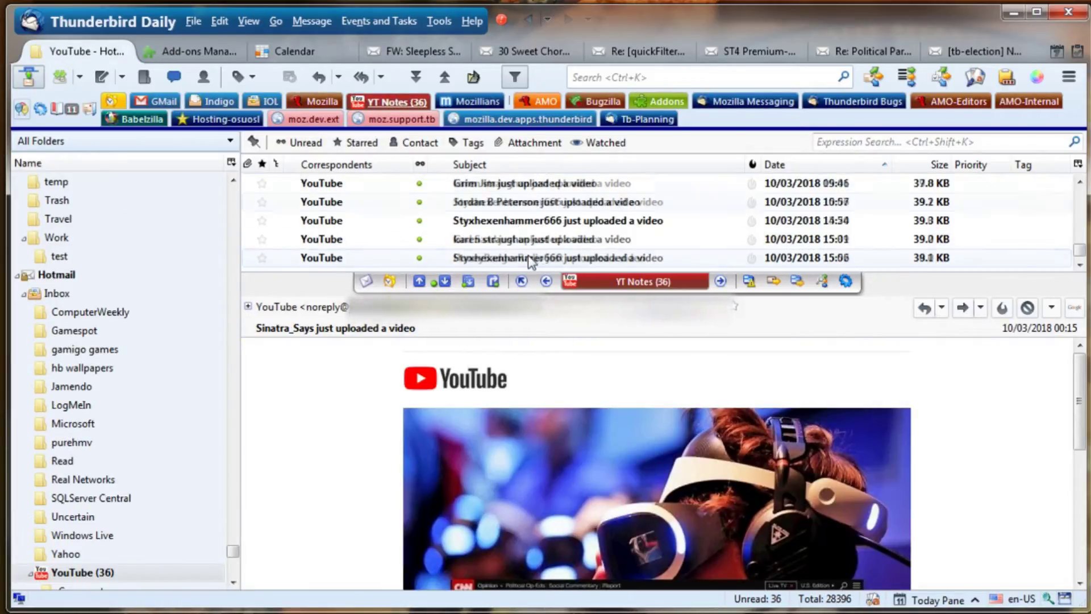
scroll(535, 258, up, 3)
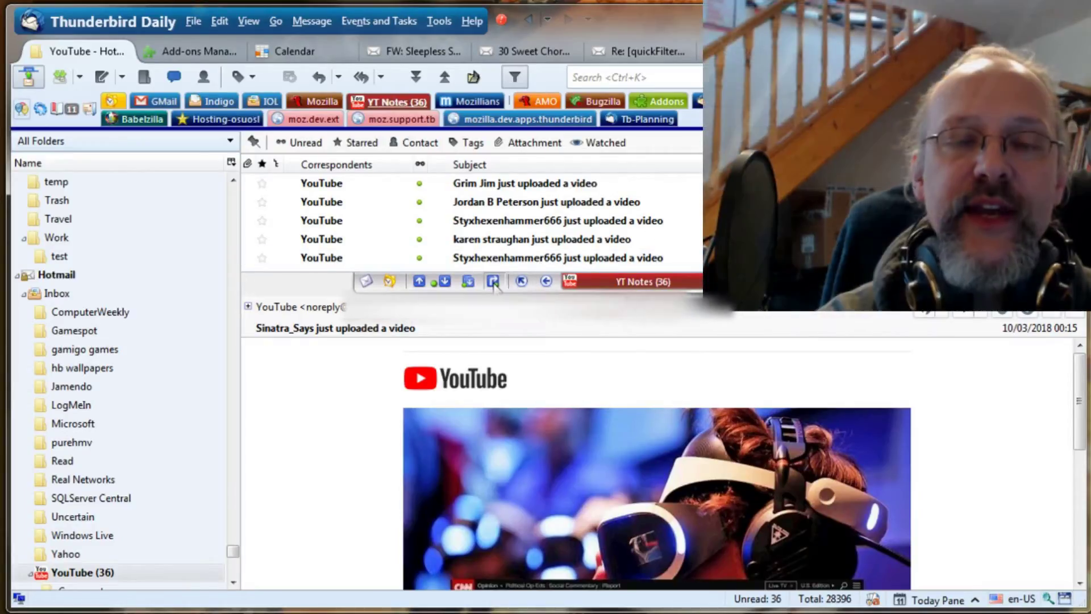
Read and delete the next unread YouTube notification, then skip to the next unread folder
click(494, 282)
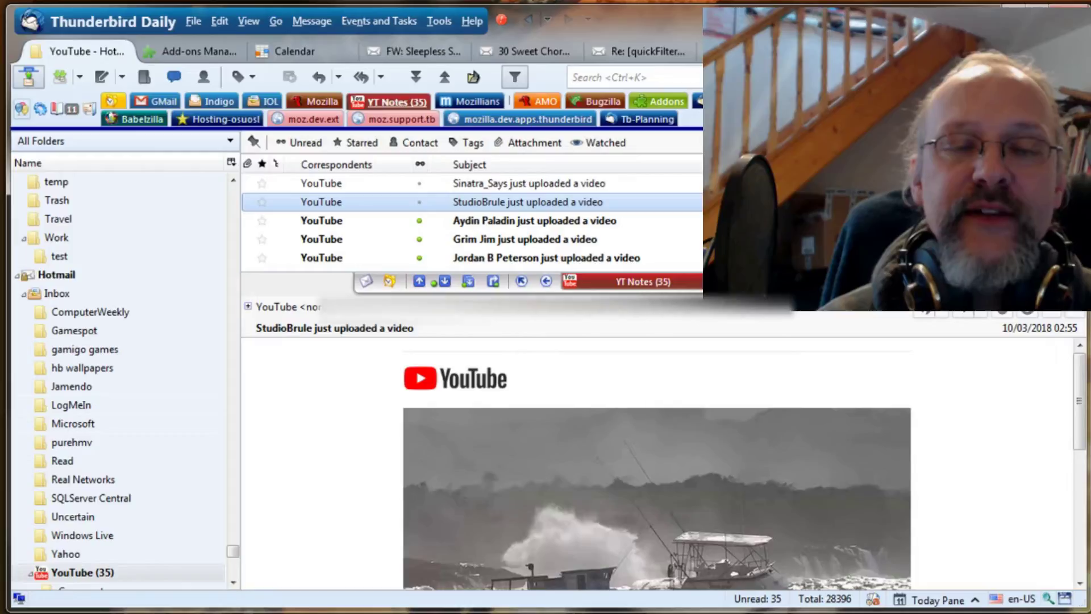
key(Delete)
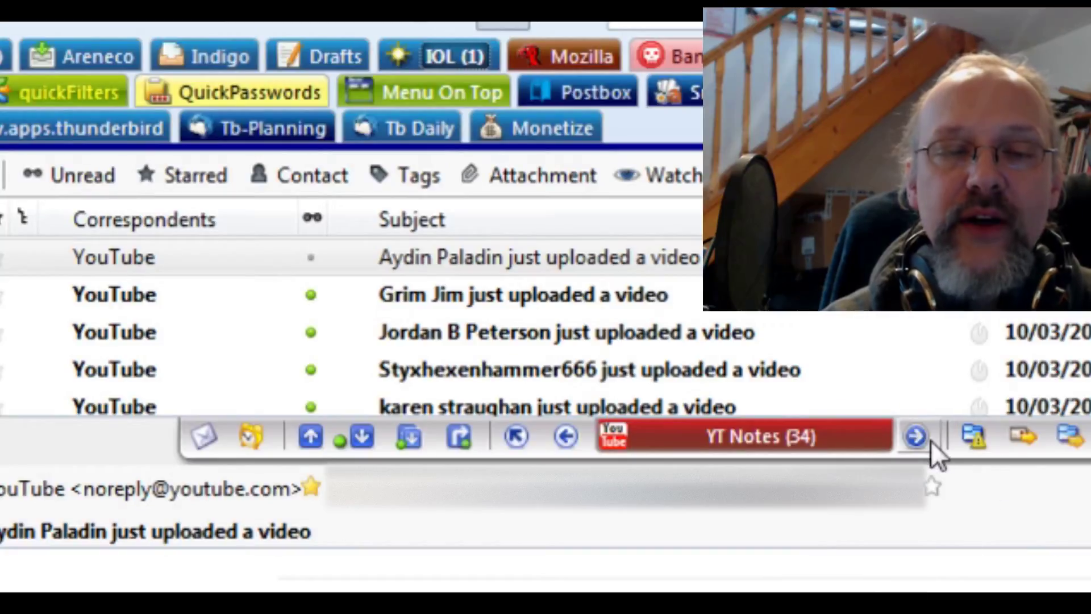
click(929, 440)
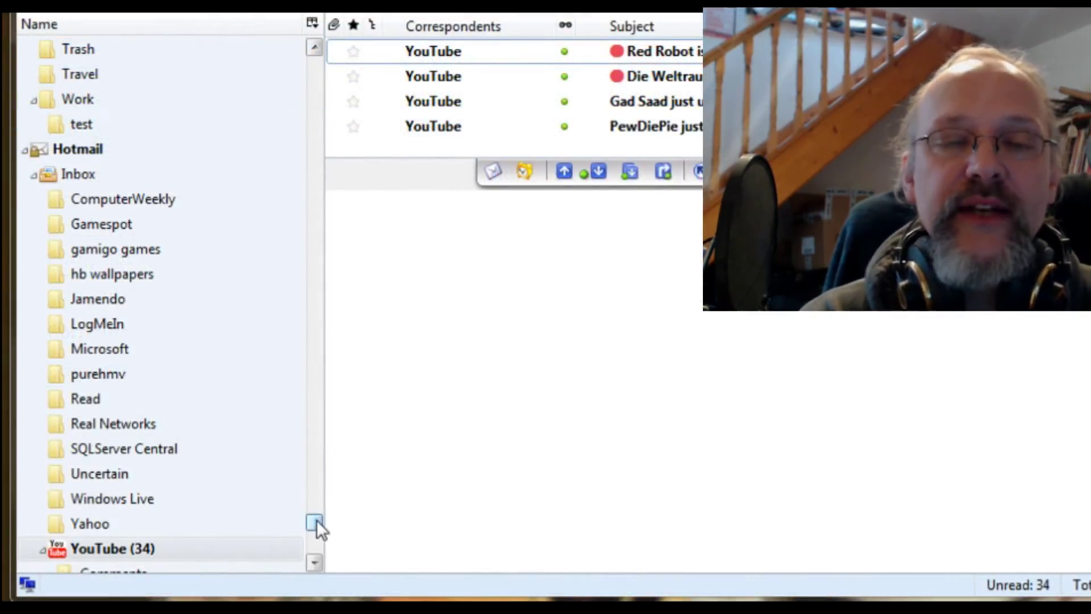
Check the YouTube Comments subfolder, then jump to the next unread message in the IOL Inbox
drag(316, 519, 318, 524)
click(162, 431)
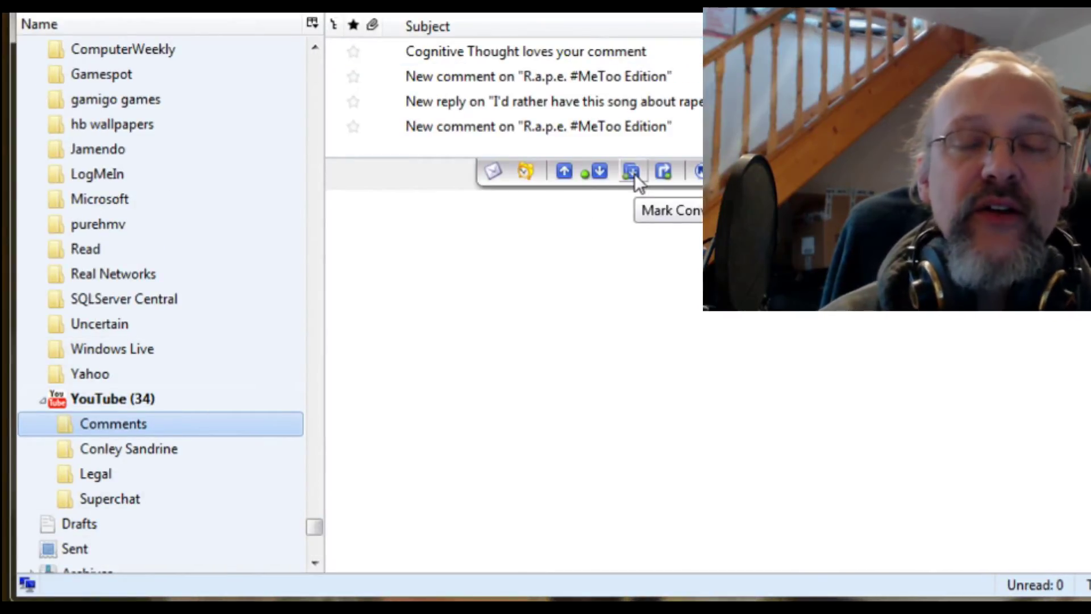
click(600, 171)
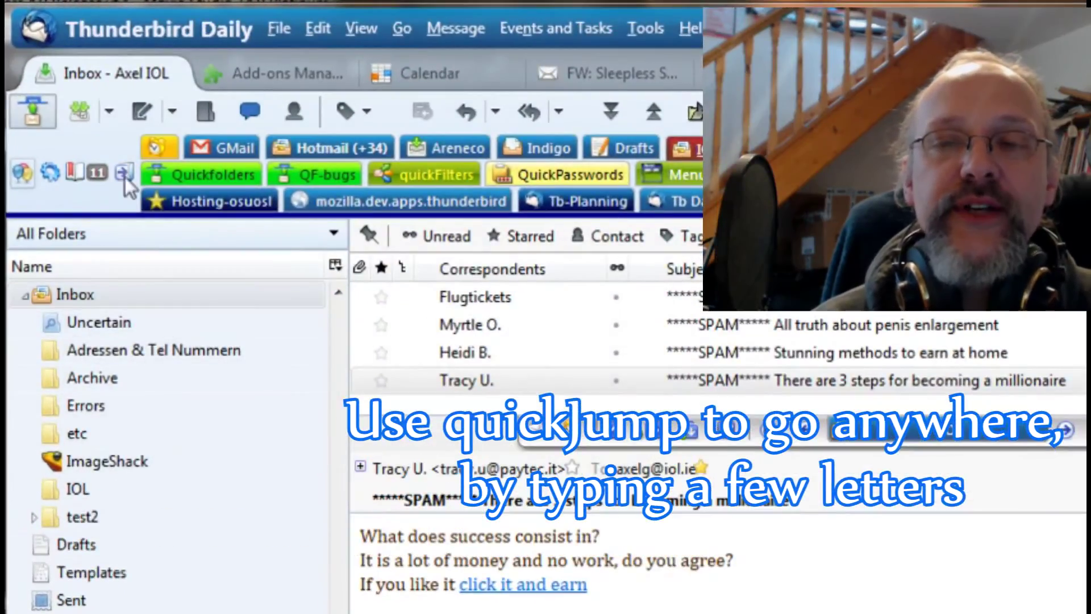
Search quickJump for 'Add/QuickFol', fixing the stray 'p', to list the Addons Quickfolders subfolders
click(125, 175)
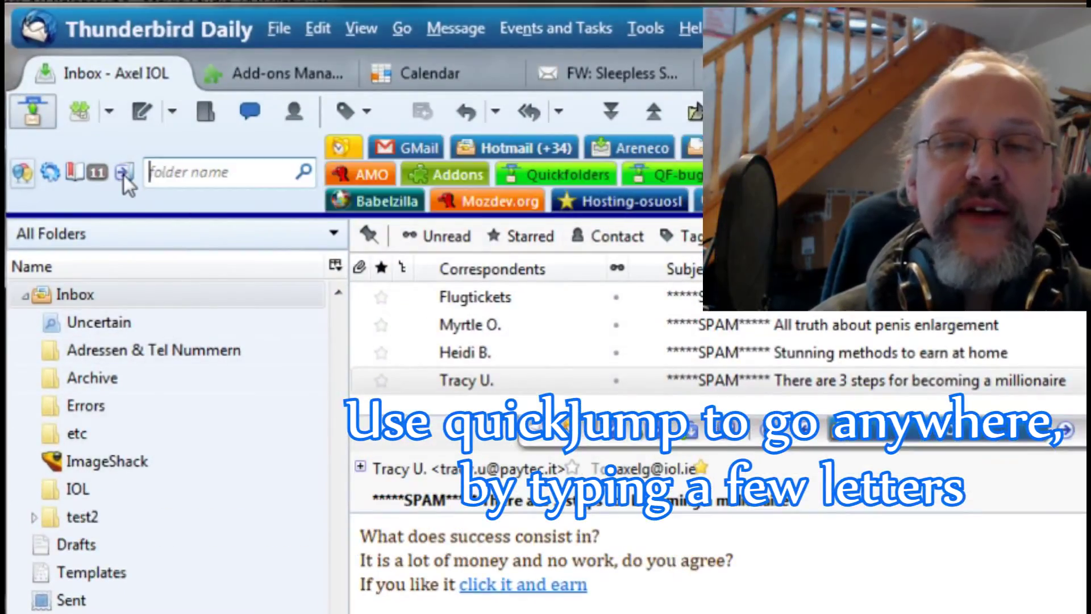
text(Addp)
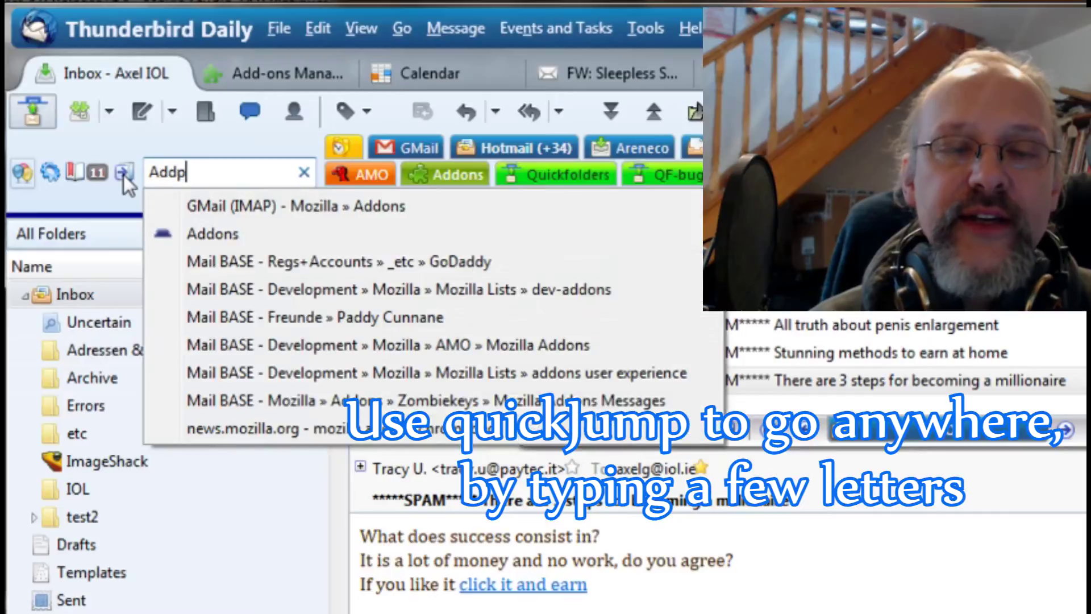
key(BackSpace)
text(/Quick)
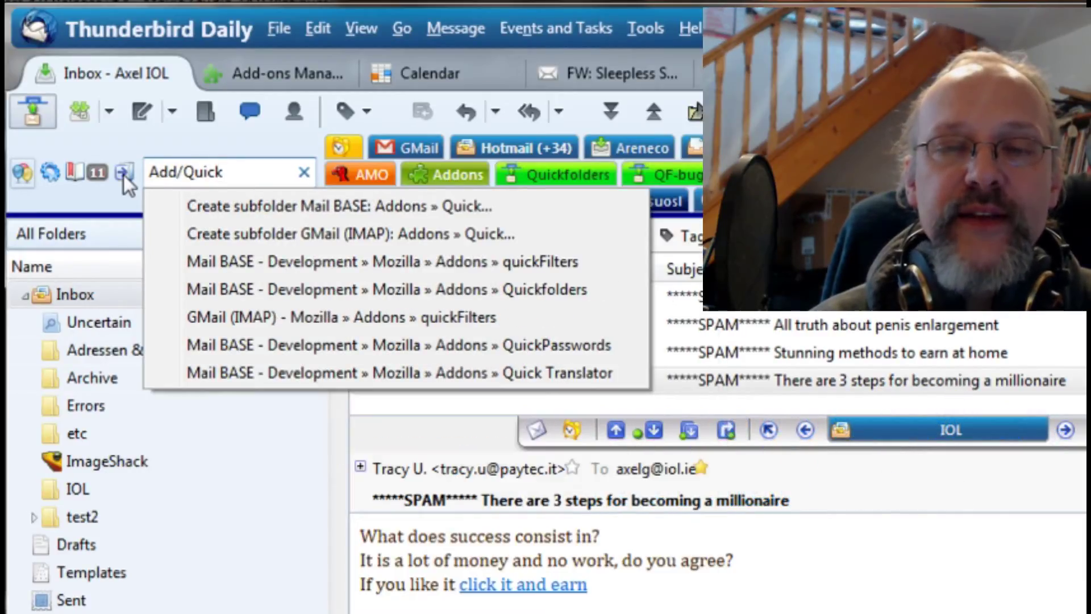
text(Fol)
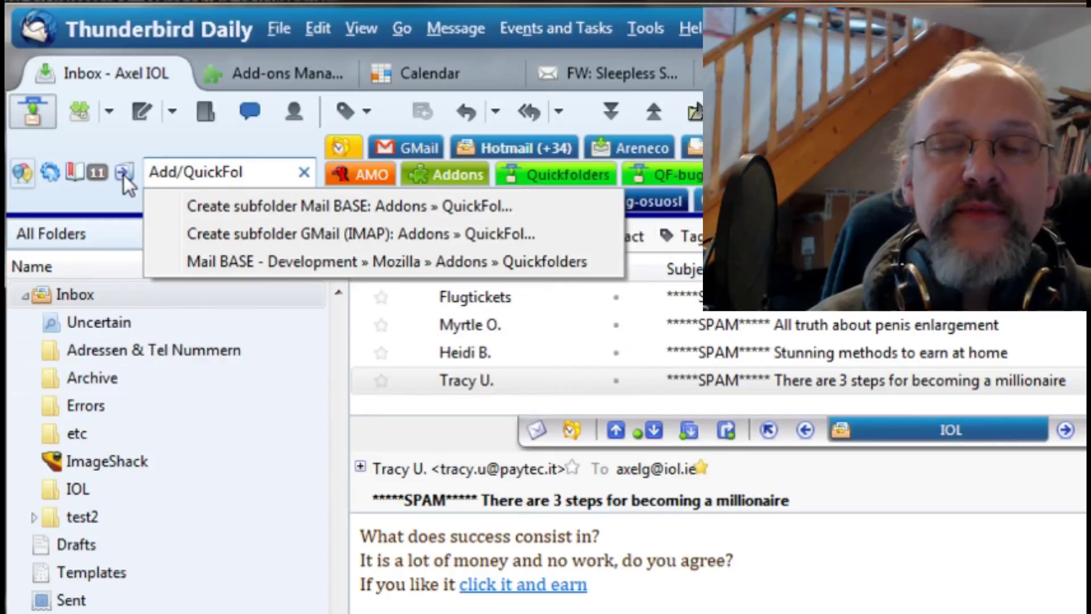